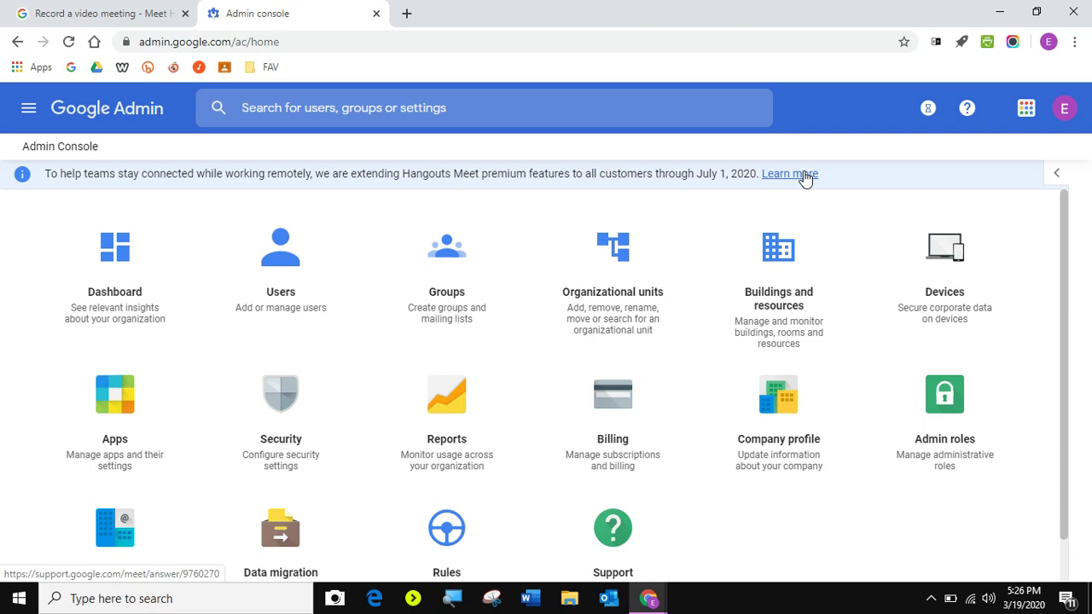
# Search the Admin console for 'meet' and open the Meet settings result
pyautogui.click(492, 106)
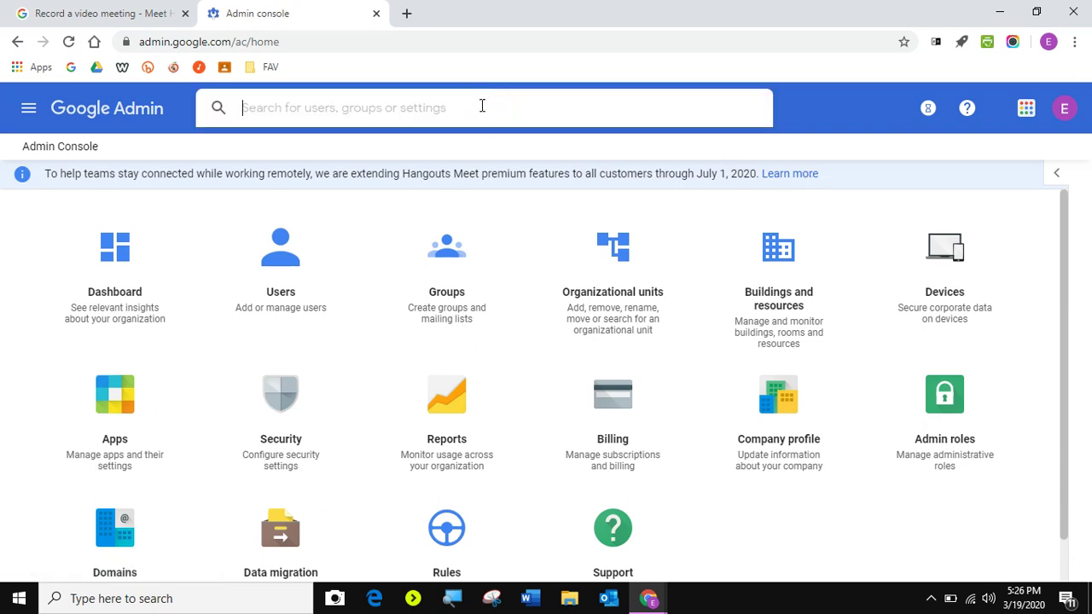
pyautogui.write('meet')
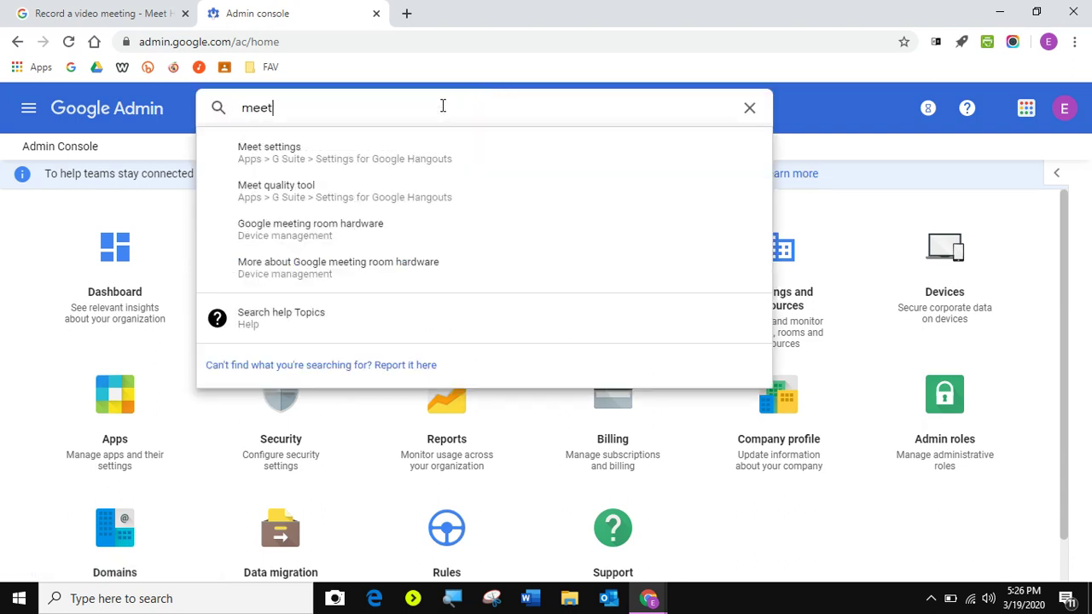
pyautogui.press('Return')
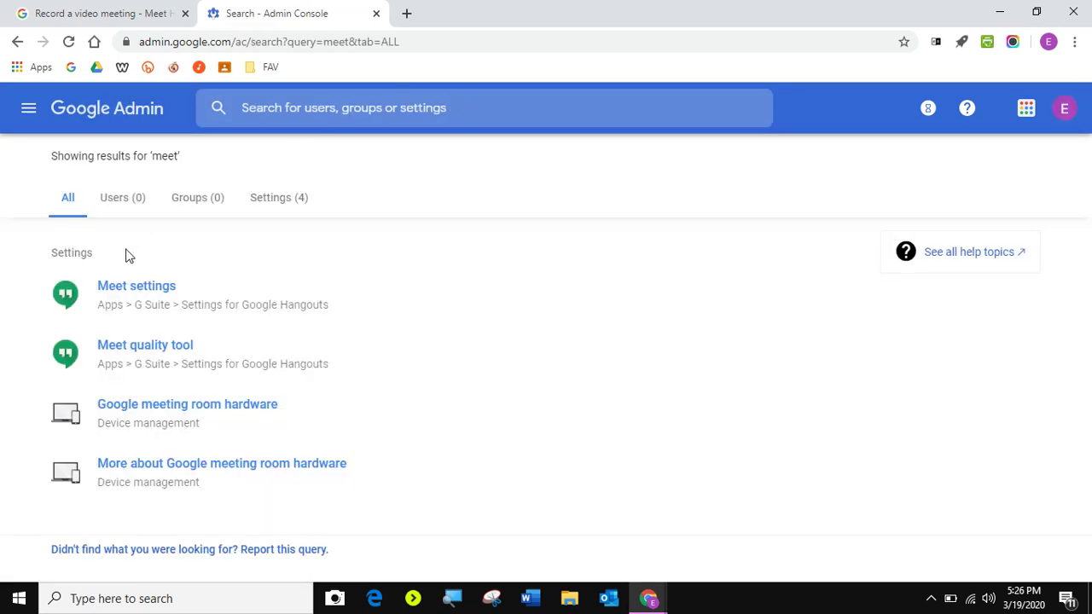
pyautogui.click(151, 291)
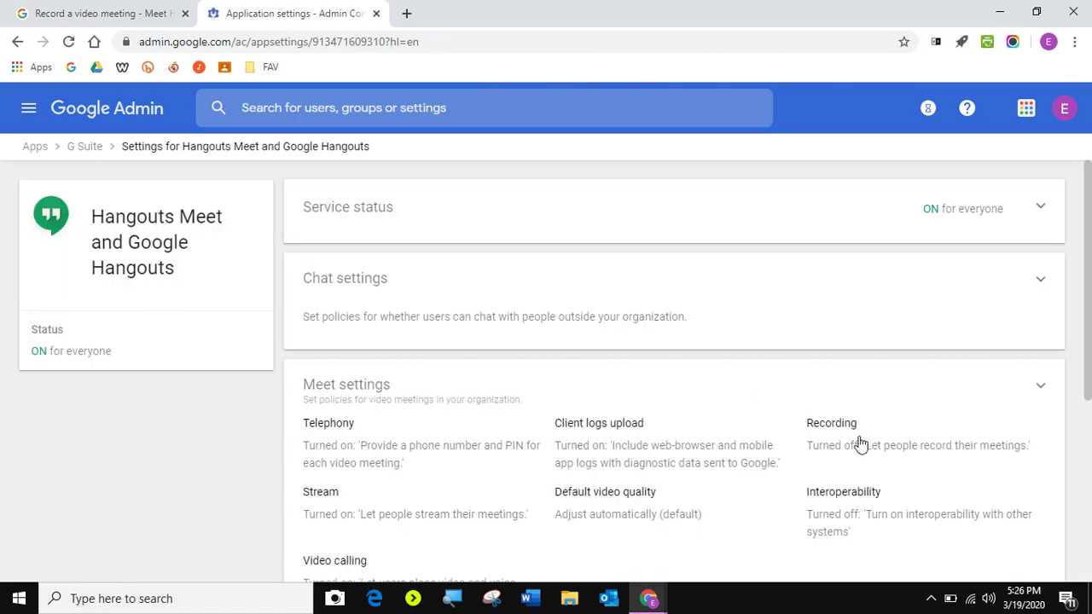
# Expand the full list of Meet settings and select the top-level domain organizational unit
pyautogui.click(690, 440)
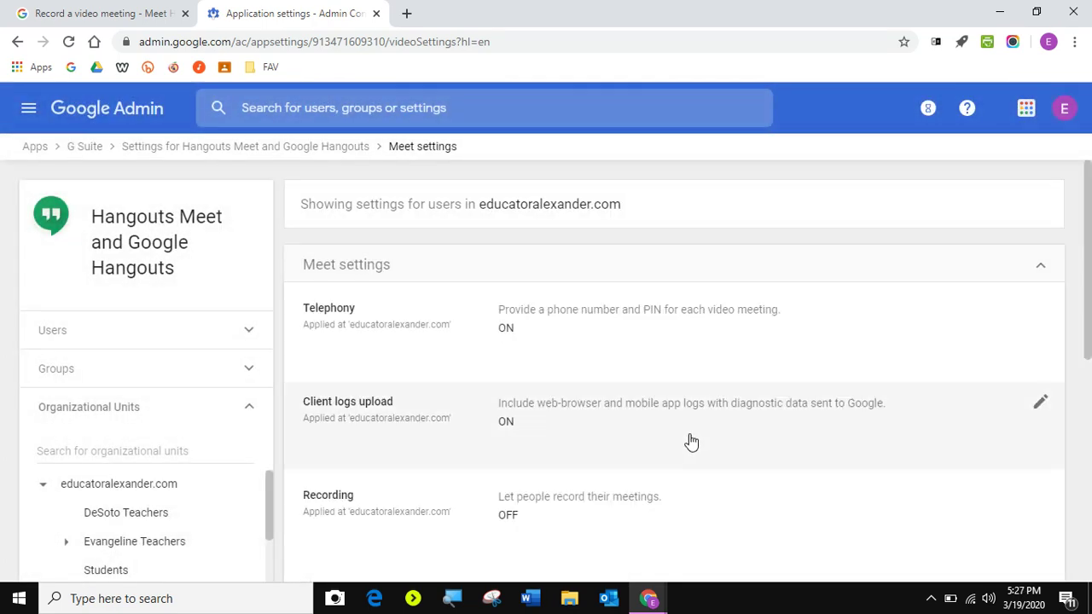
pyautogui.scroll(-2, 691, 442)
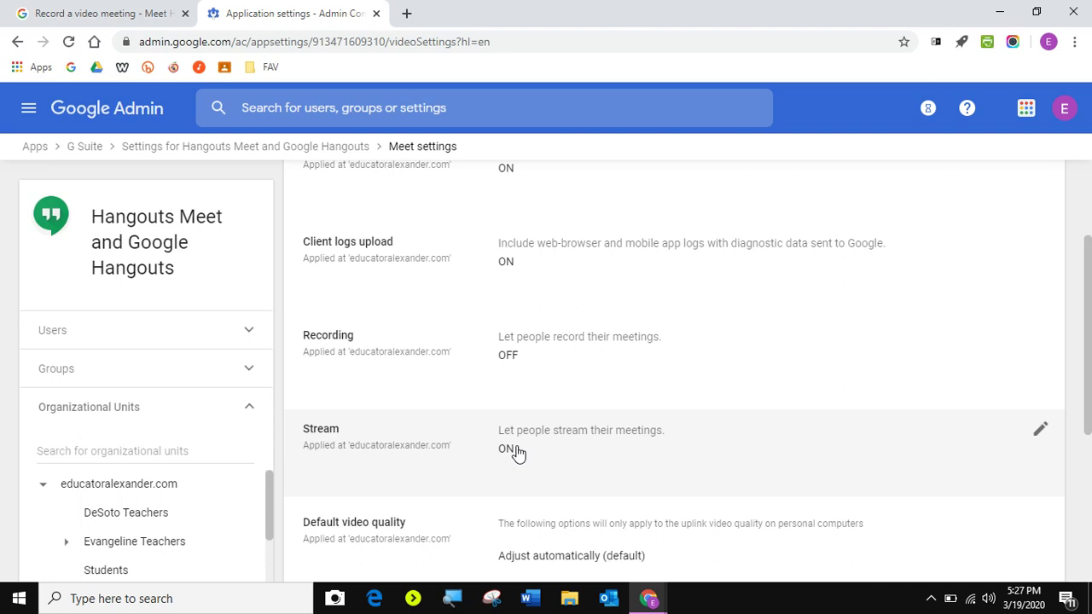
pyautogui.scroll(-4, 518, 454)
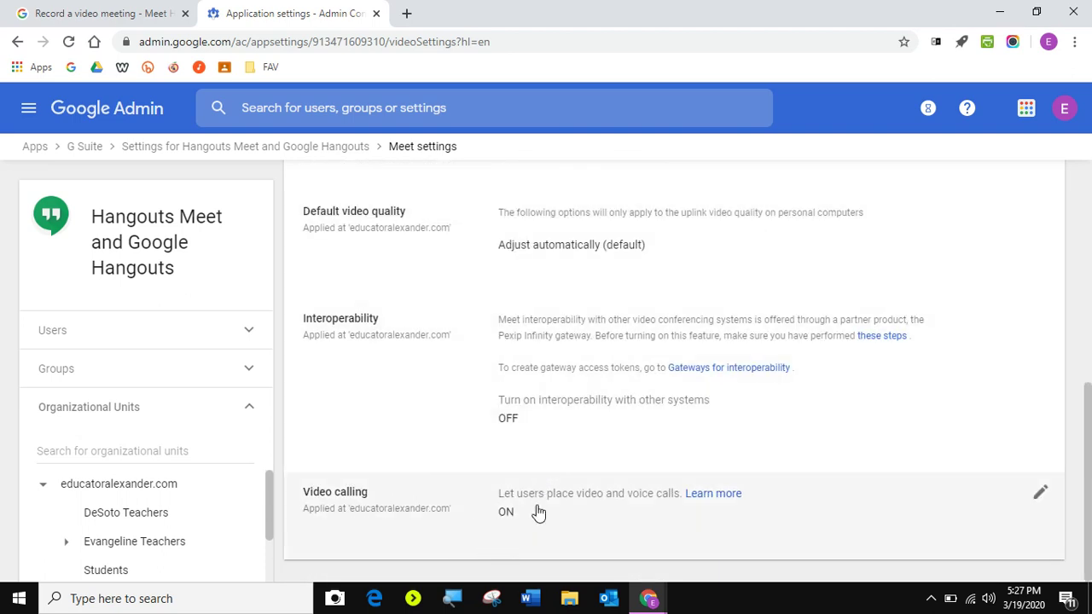
pyautogui.scroll(4, 537, 447)
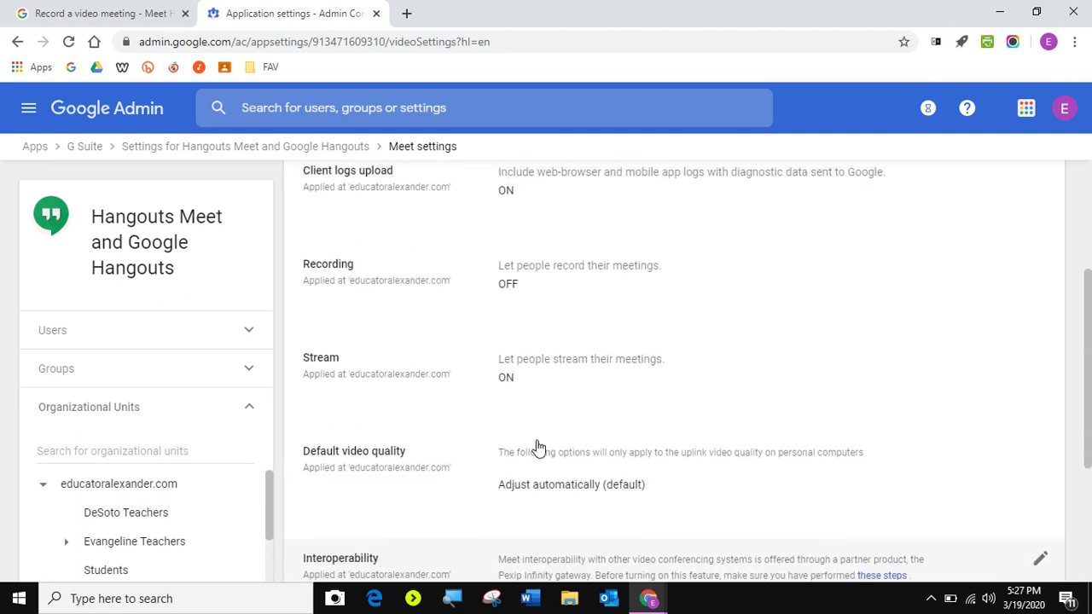
pyautogui.scroll(-1, 520, 439)
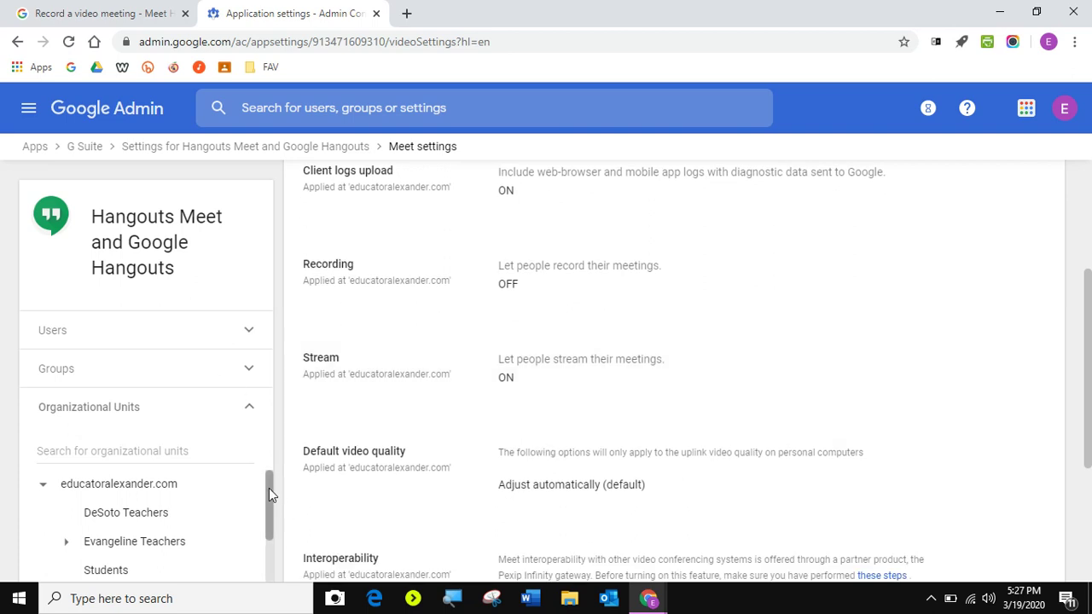
pyautogui.moveTo(268, 487)
pyautogui.mouseDown()
pyautogui.moveTo(263, 546)
pyautogui.moveTo(263, 471)
pyautogui.mouseUp()
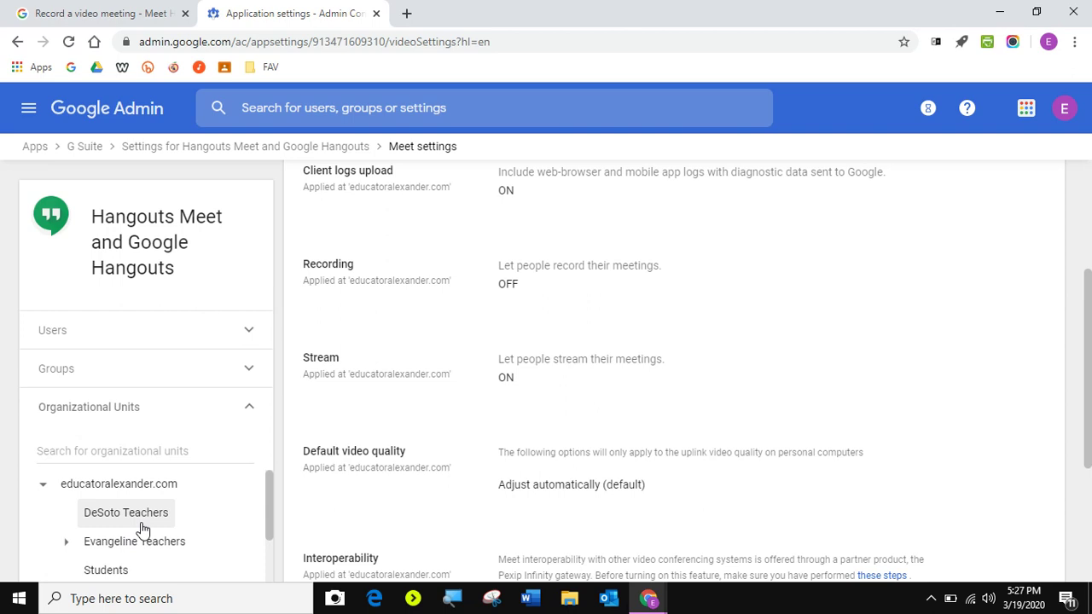
pyautogui.click(142, 493)
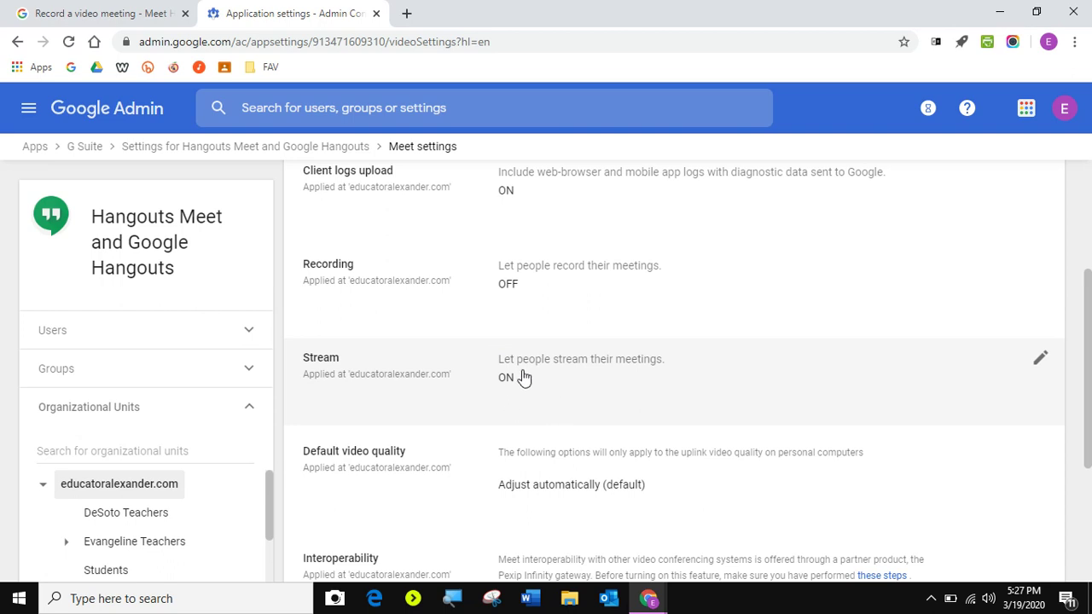
# Review the Stream setting's editor and its 24-hour propagation note, then close it unchanged
pyautogui.click(554, 372)
pyautogui.click(1039, 363)
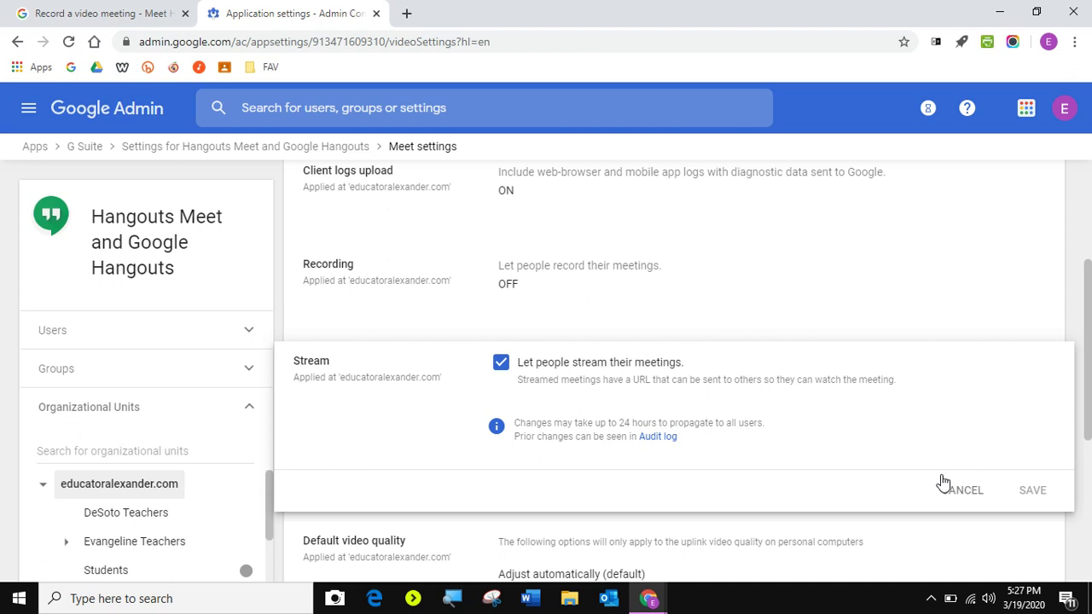
pyautogui.moveTo(768, 424); pyautogui.dragTo(497, 424)
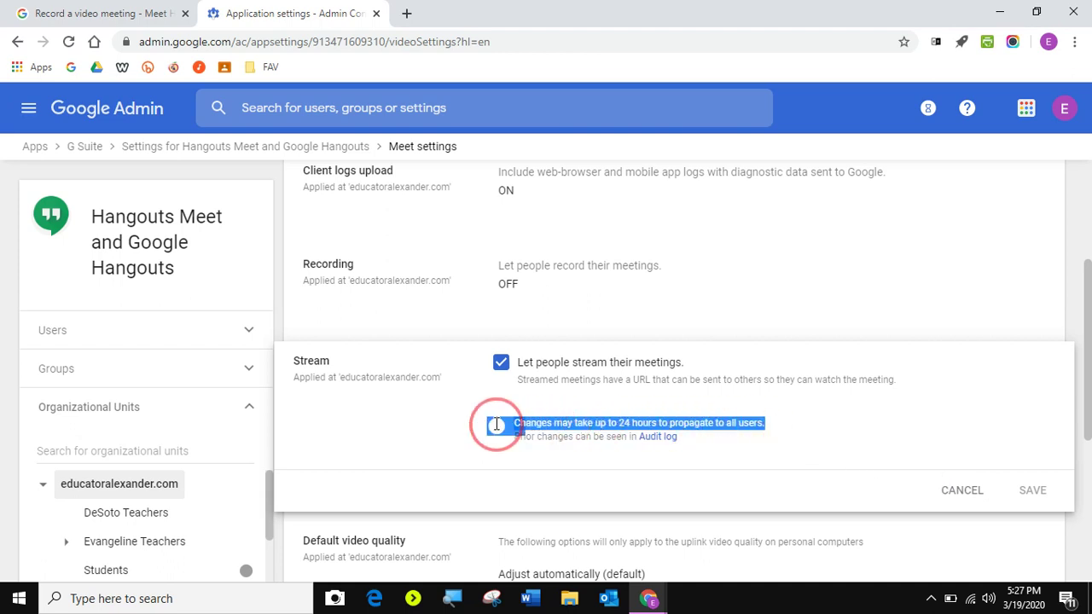
pyautogui.click(962, 491)
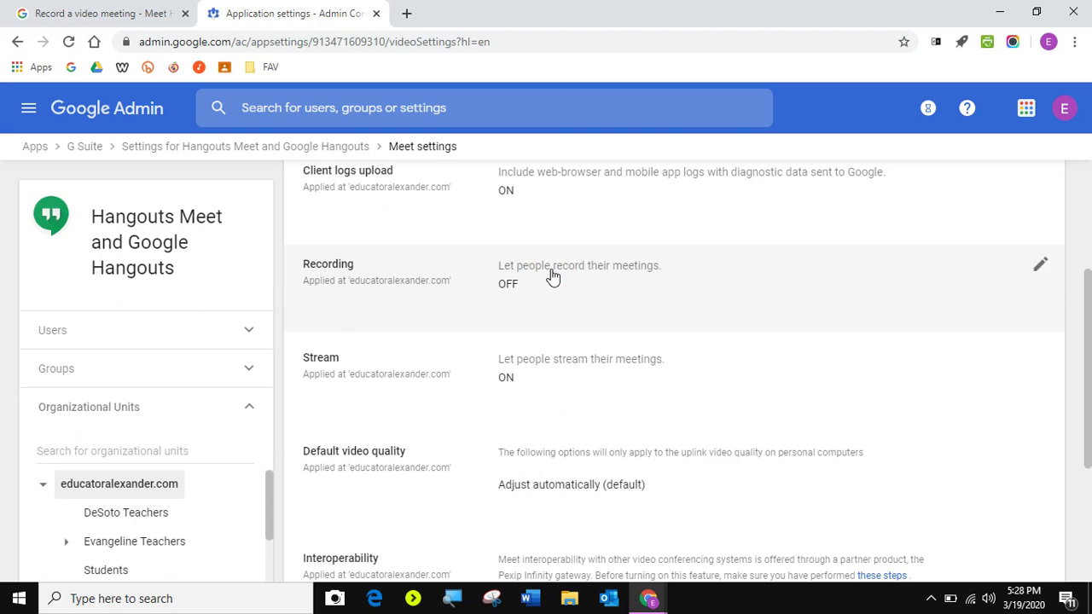
# Enable 'Let people record their meetings' for the top-level organization and save it
pyautogui.click(1040, 264)
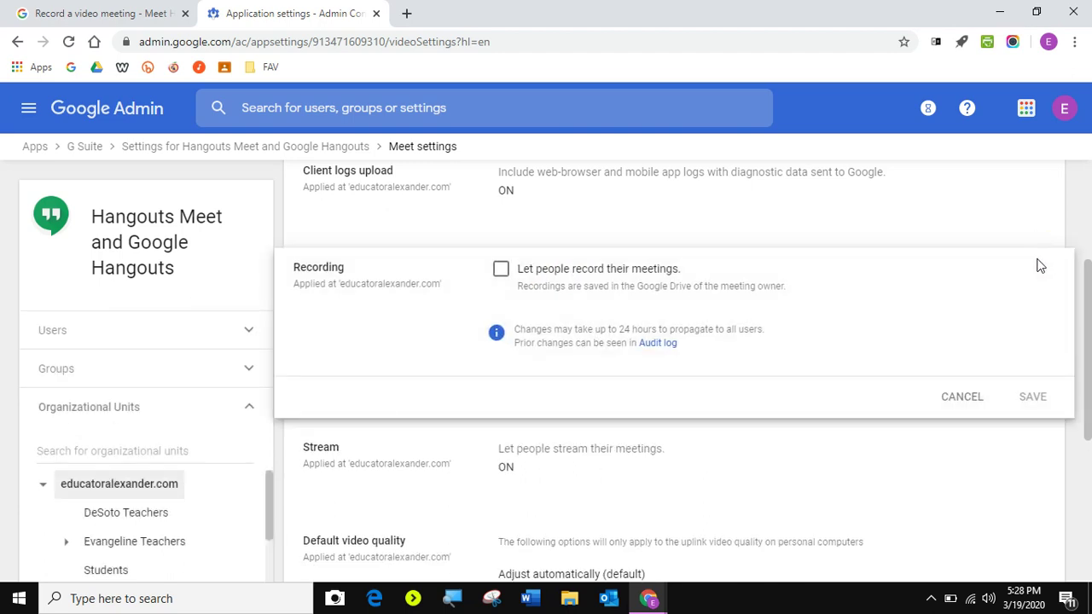
pyautogui.click(501, 271)
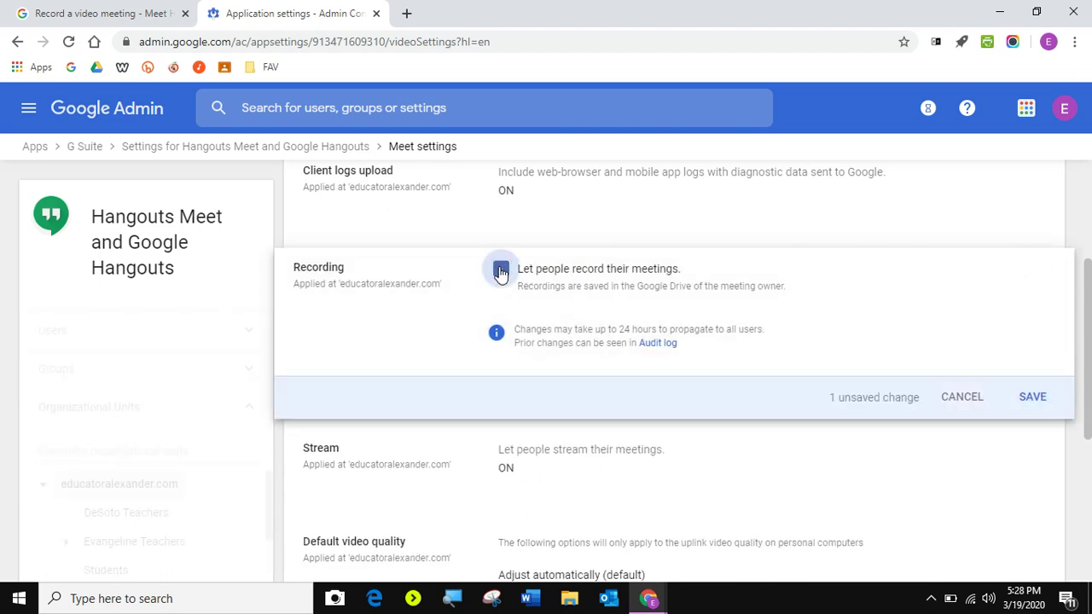
pyautogui.click(1044, 399)
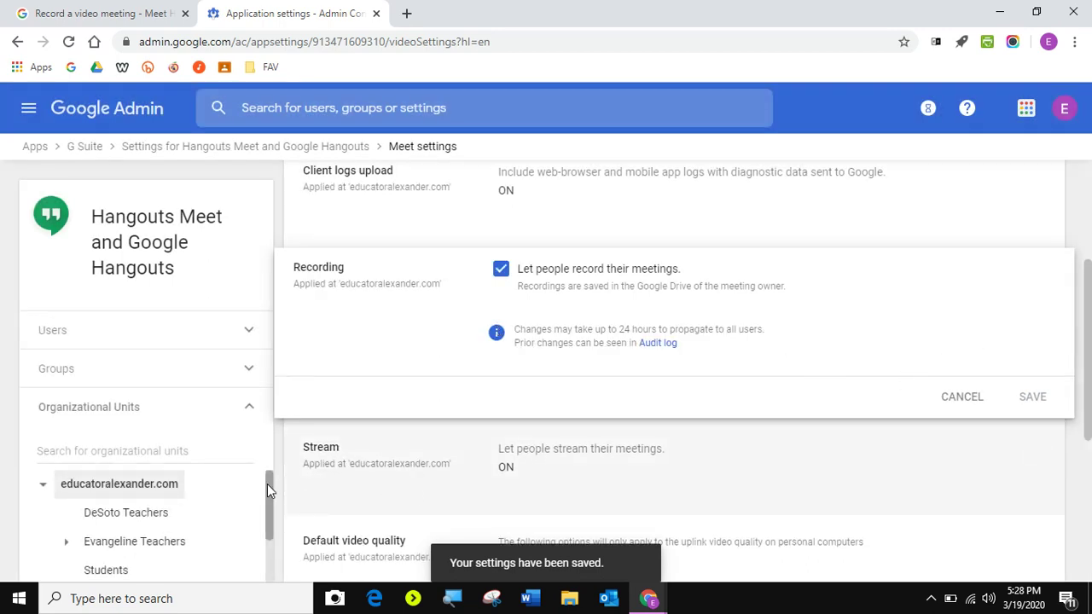
pyautogui.moveTo(267, 484); pyautogui.dragTo(268, 521)
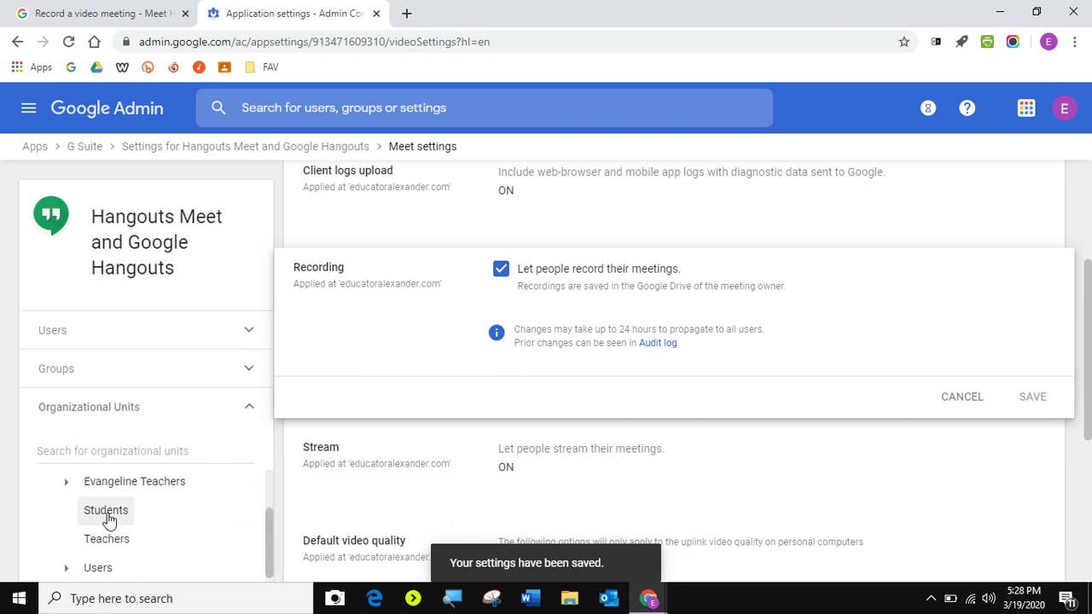
# Uncheck 'Let people record their meetings' for Students, then return to the 'Record a video meeting' help tab
pyautogui.click(106, 512)
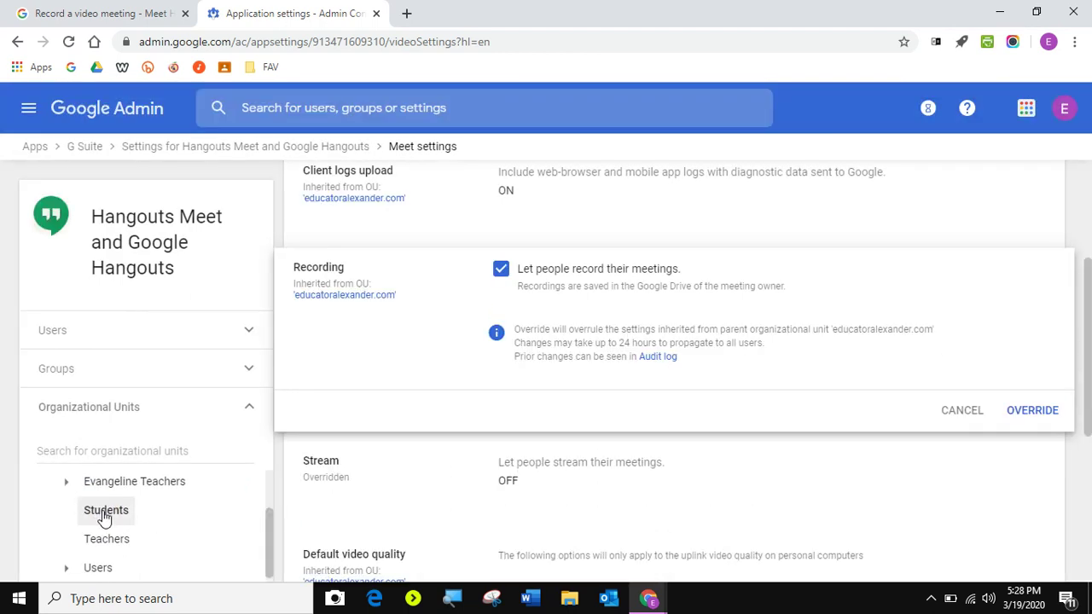
pyautogui.click(501, 269)
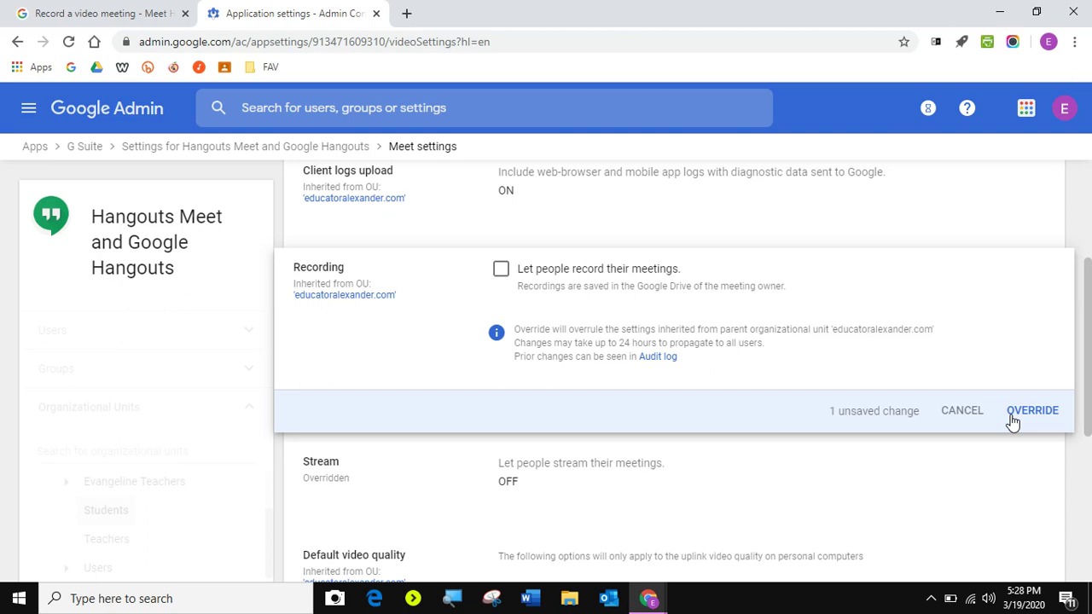
pyautogui.click(117, 15)
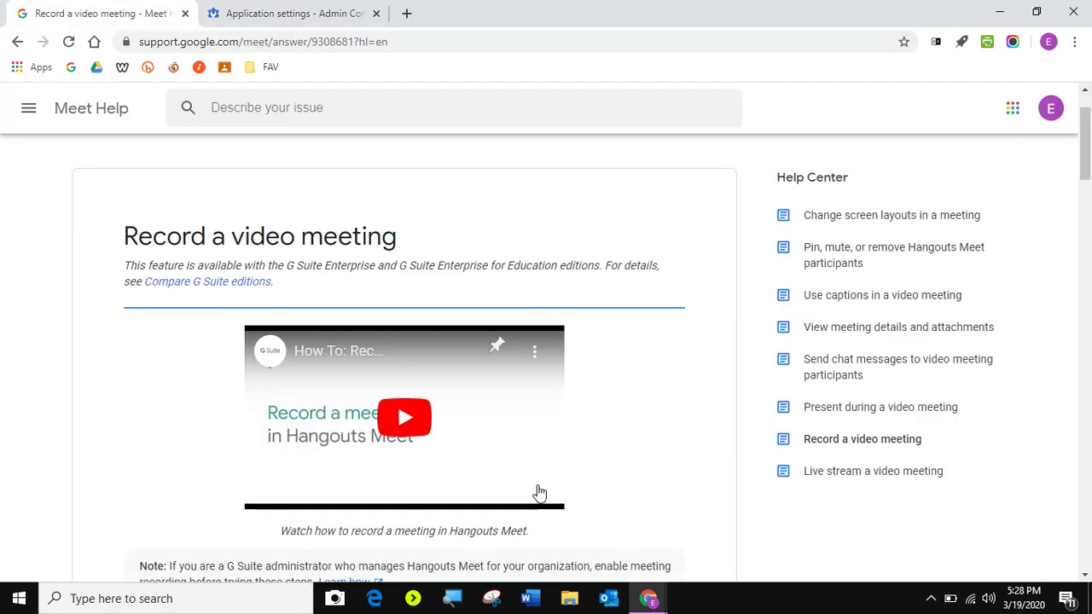
# Play the 'How To: Record a meeting in Hangouts Meet' video full screen through 0:24, then exit full screen
pyautogui.click(399, 420)
pyautogui.click(541, 501)
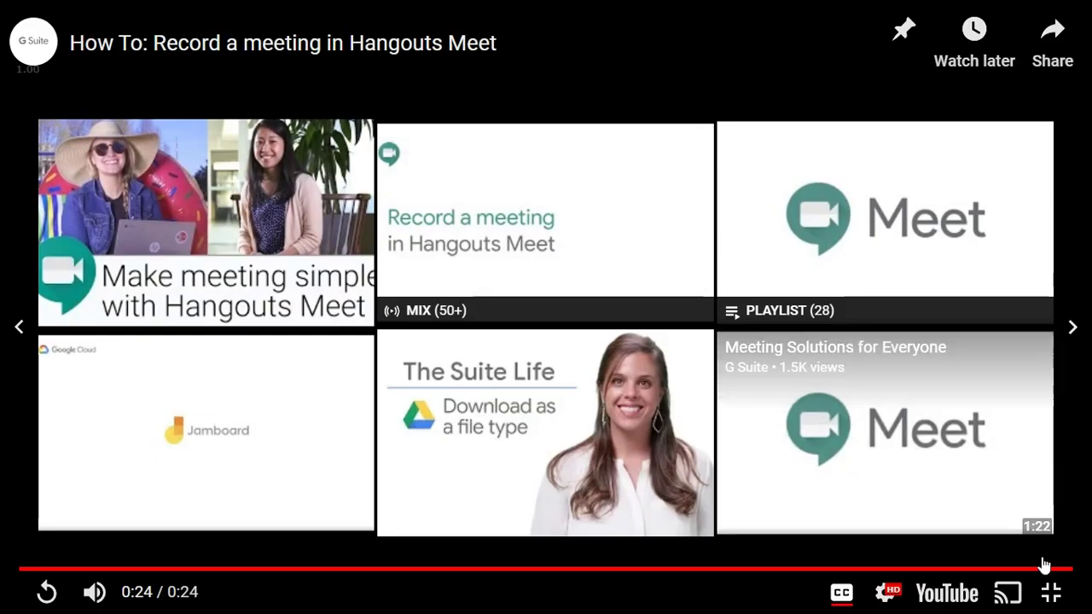
pyautogui.click(1049, 597)
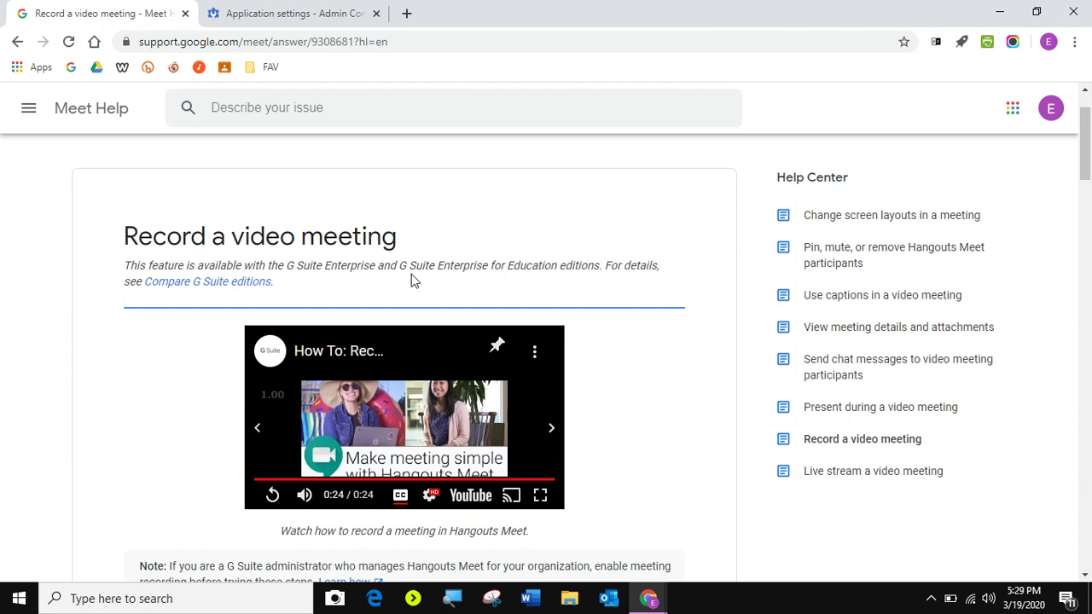
# Search 'google calendar' in a new tab and open Calendar's week of March 15–21, 2020
pyautogui.click(406, 13)
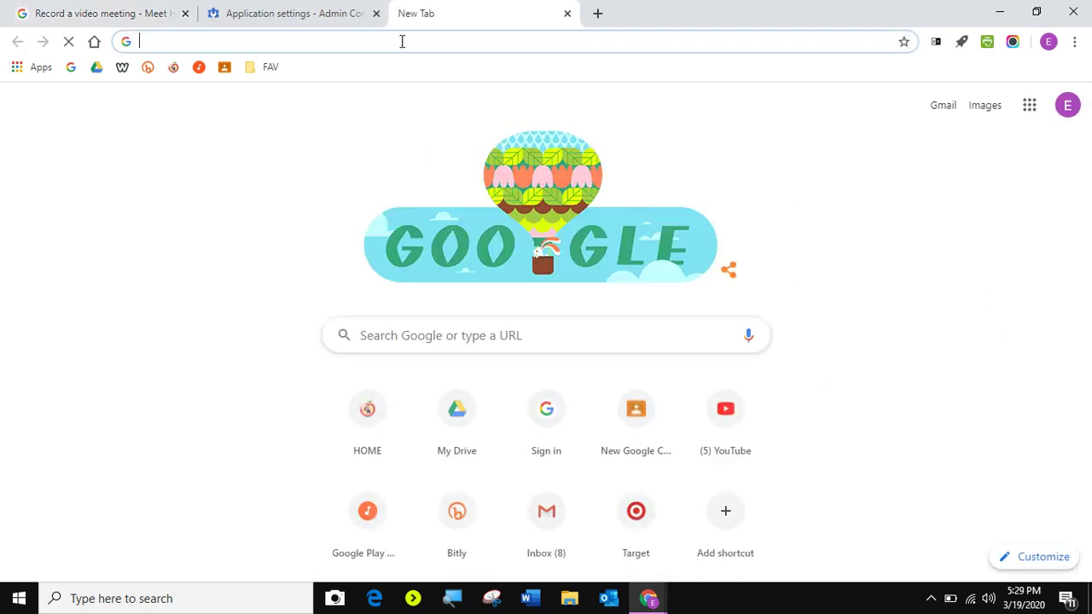
pyautogui.write('google cla')
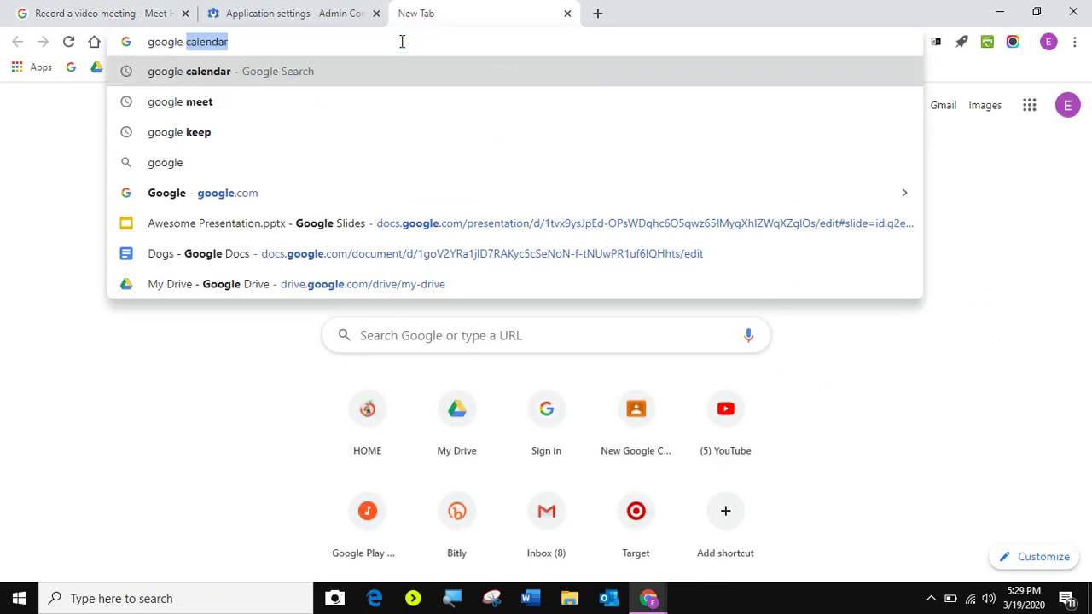
pyautogui.press('BackSpace')
pyautogui.press('BackSpace')
pyautogui.write('al')
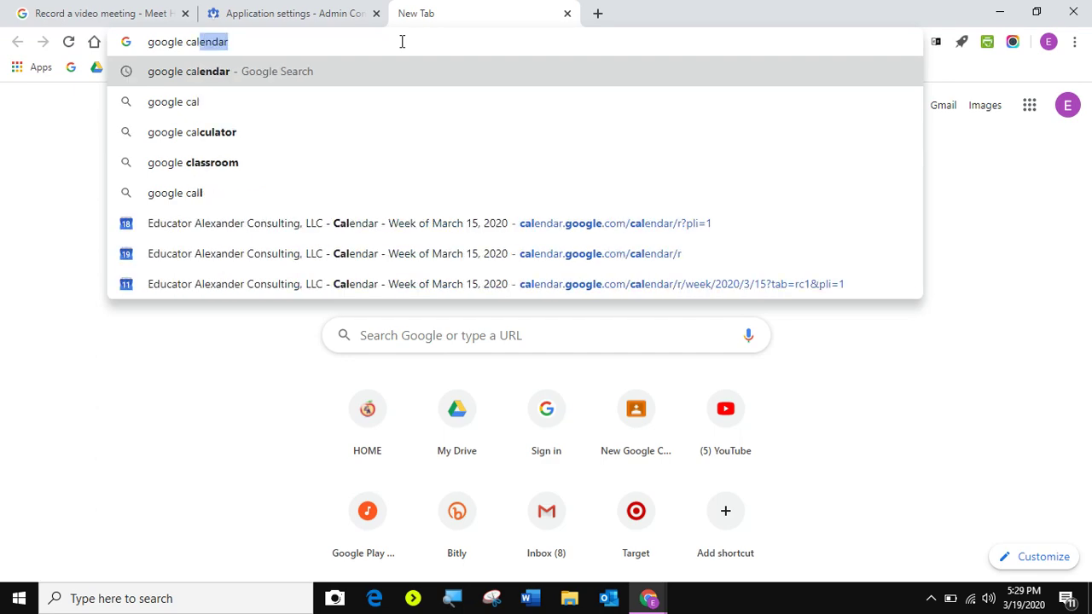
pyautogui.press('Return')
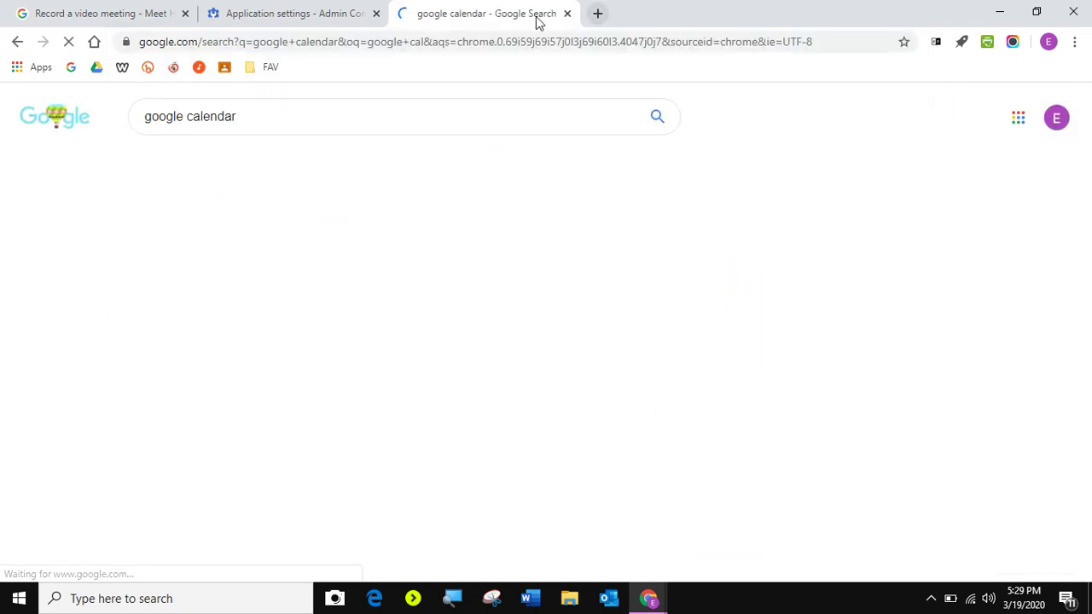
pyautogui.click(251, 251)
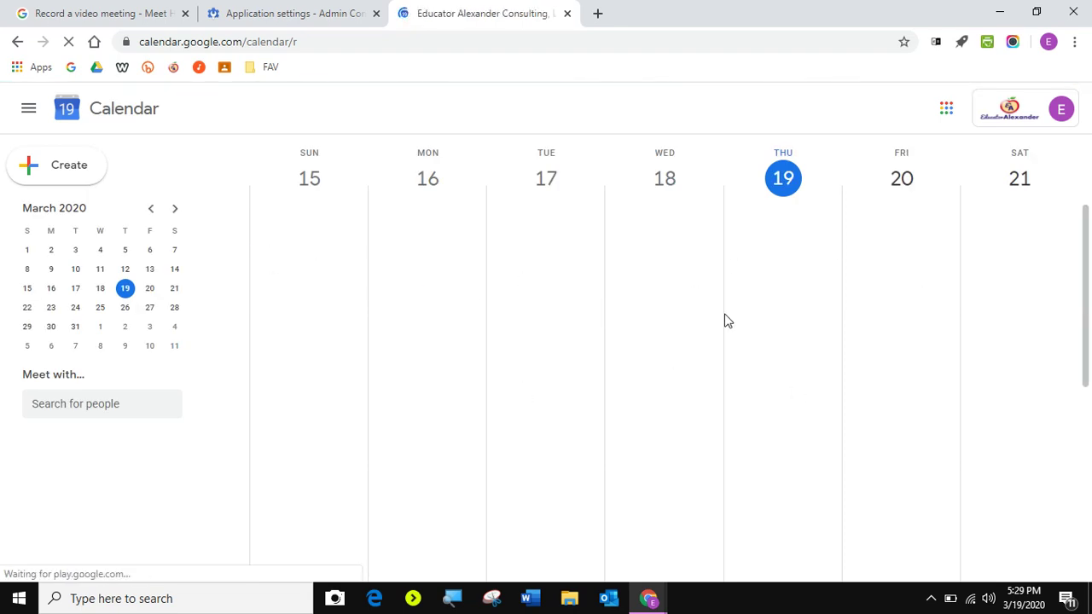
# Create an event on Wed Mar 18 at 2pm, attach Hangouts Meet, and add a live stream
pyautogui.doubleClick(629, 281)
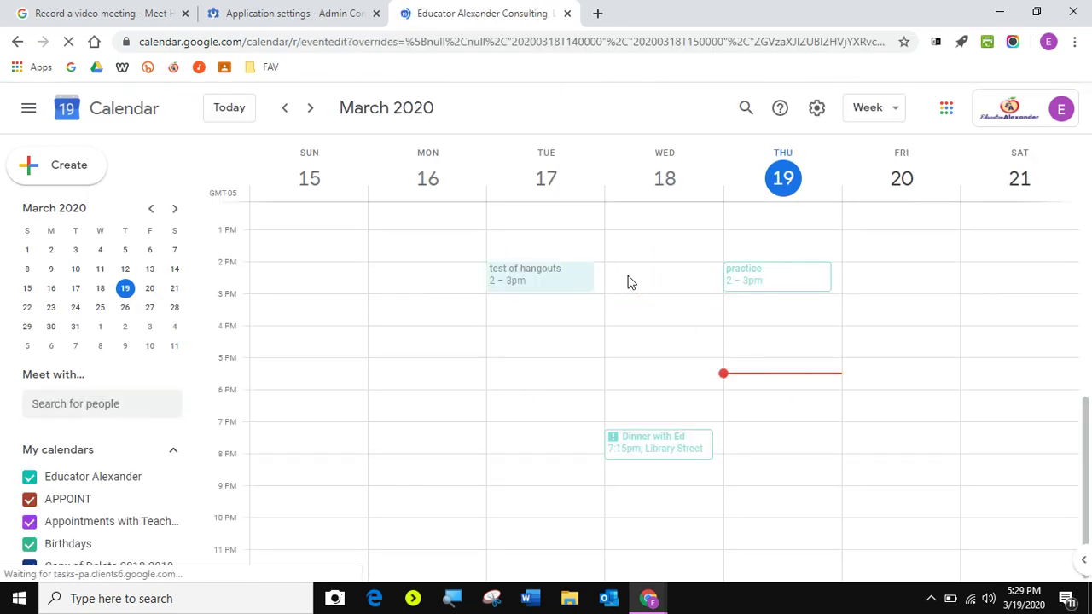
pyautogui.click(109, 367)
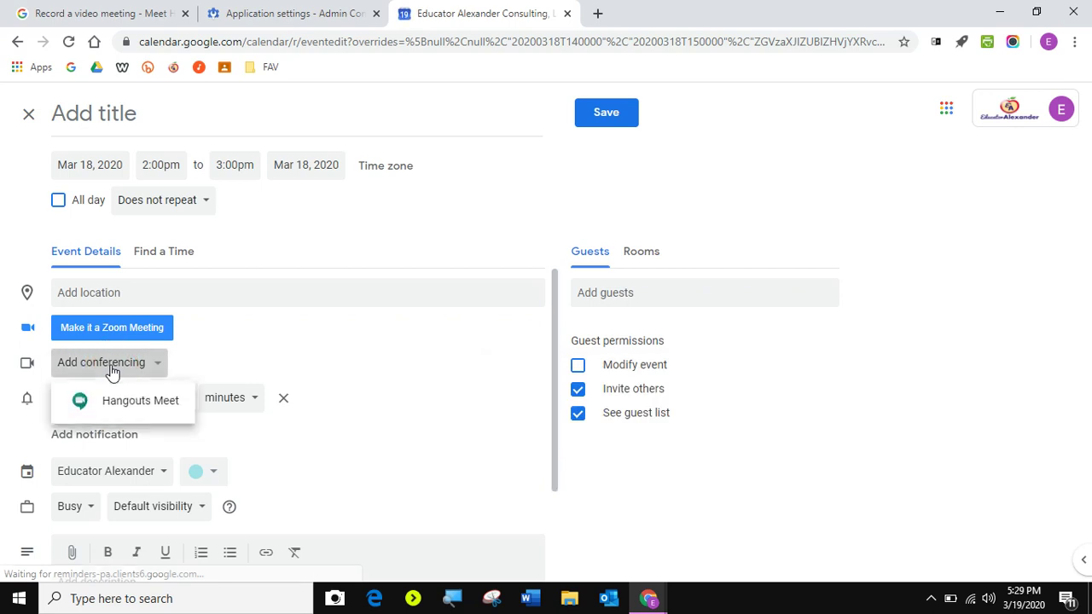
pyautogui.click(130, 414)
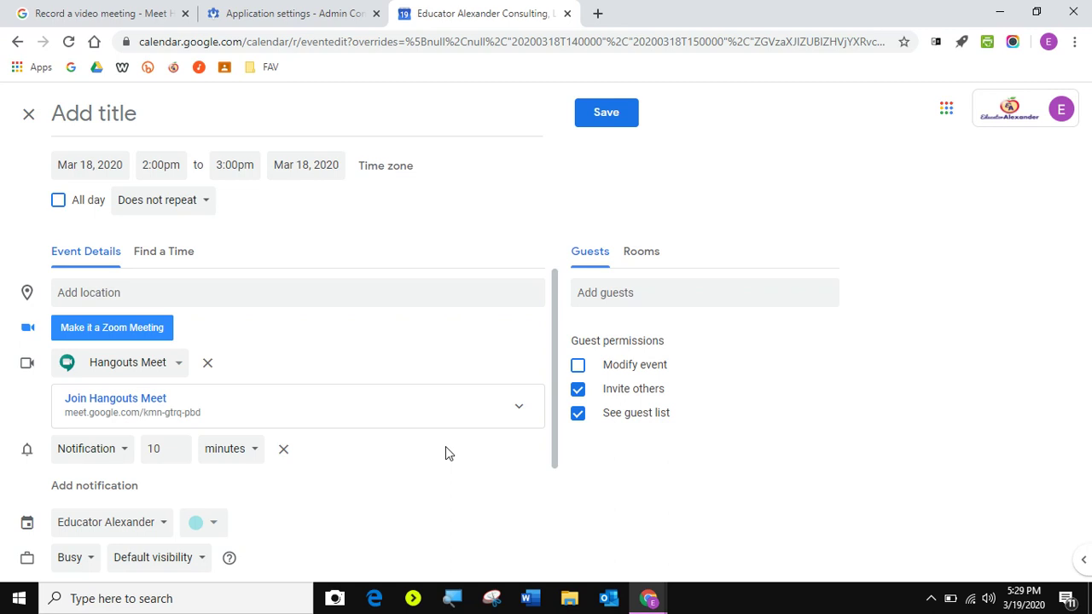
pyautogui.click(519, 411)
pyautogui.scroll(-1, 511, 415)
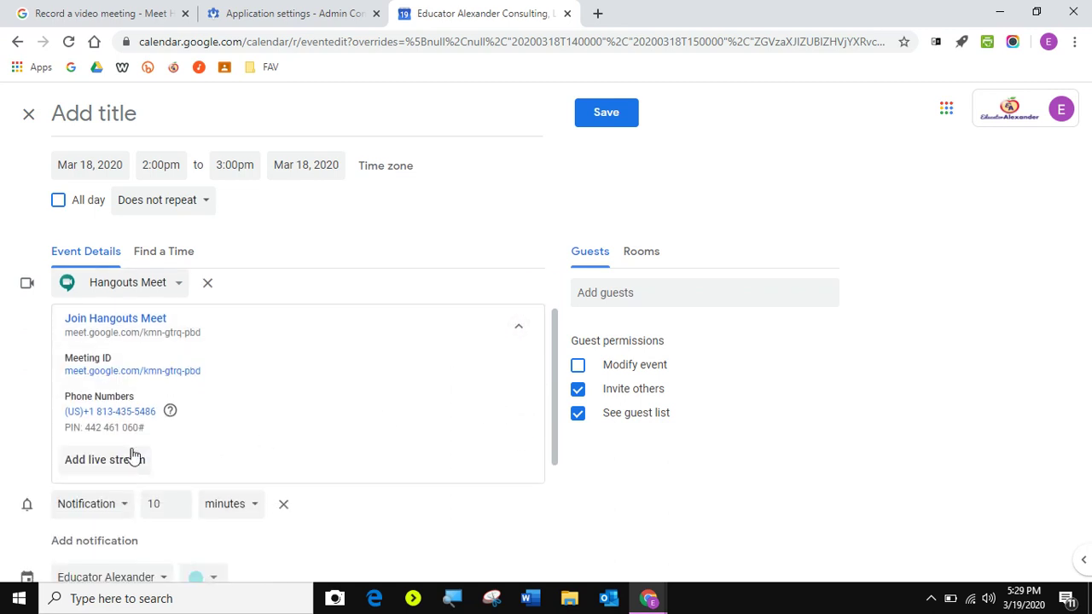
pyautogui.click(108, 462)
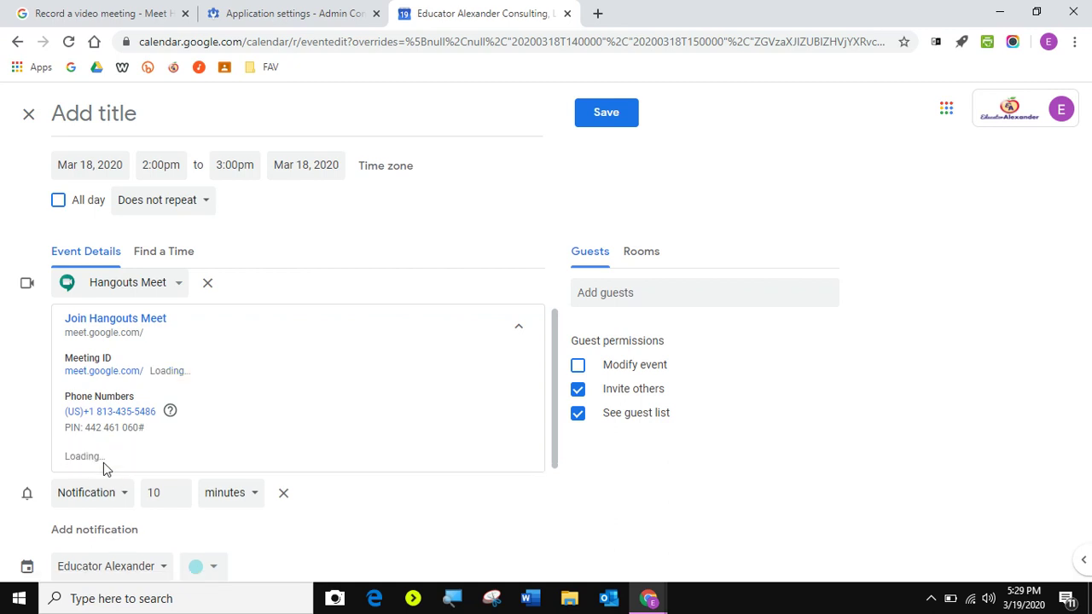
pyautogui.scroll(-1, 190, 455)
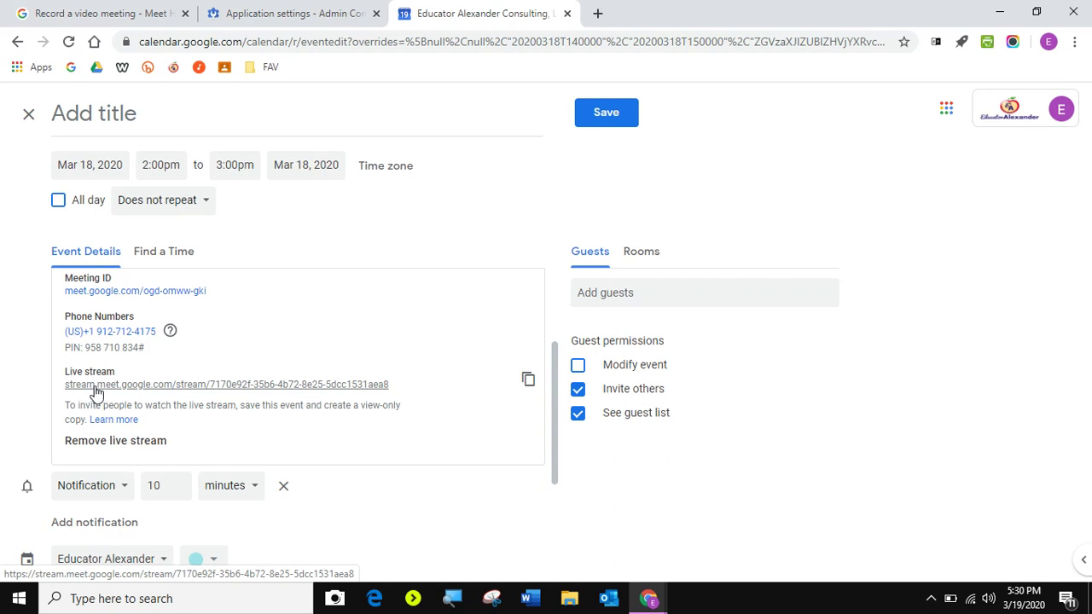
# Open the event's stream.meet.google.com live stream link in a new tab
pyautogui.click(93, 391)
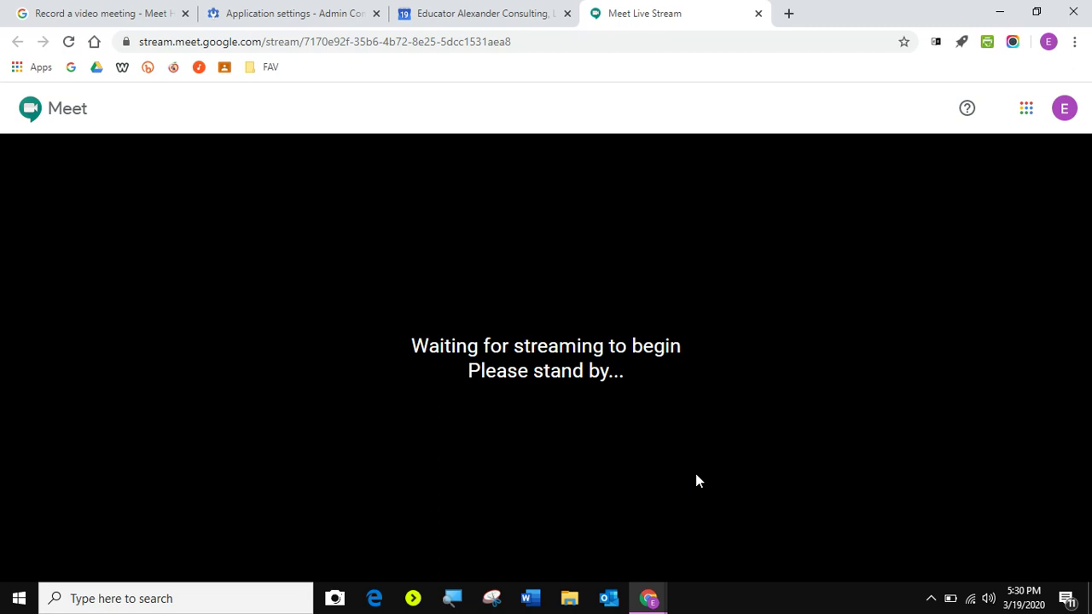
# Switch back to the 'Application settings - Admin Console' tab showing the Meet settings
pyautogui.click(310, 16)
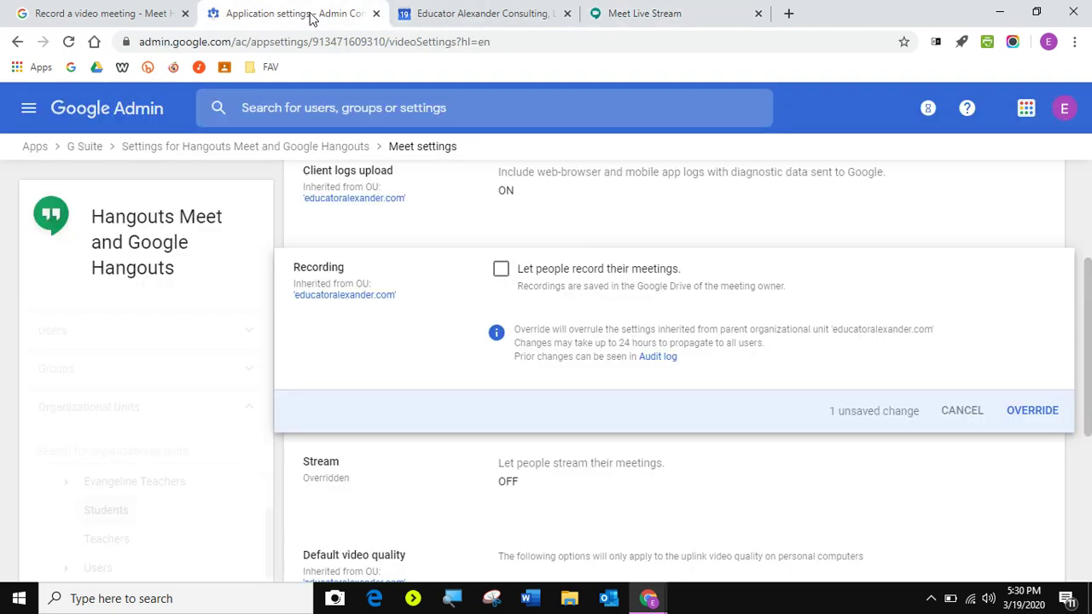